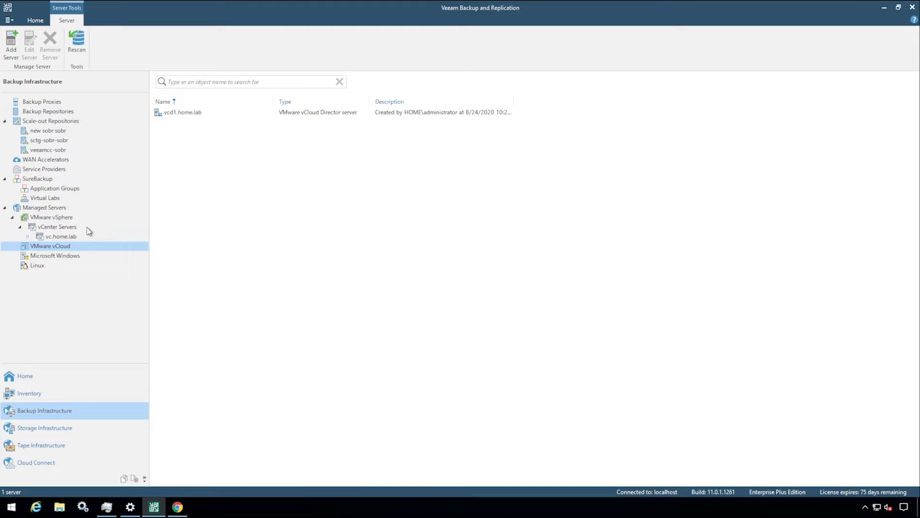
Check the vc.home.lab clusters, and start a new hardware plan in the Cloud Connect replica resources with the default name.
left_click(87, 236)
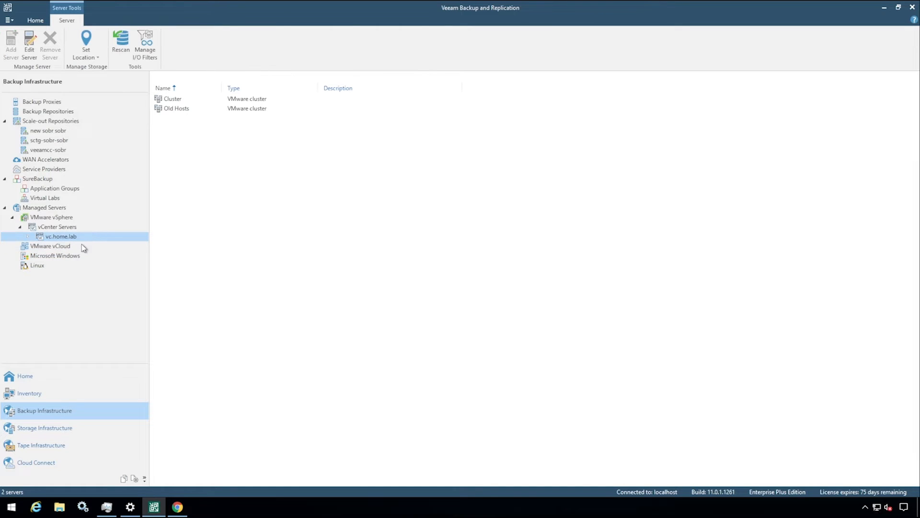
left_click(72, 463)
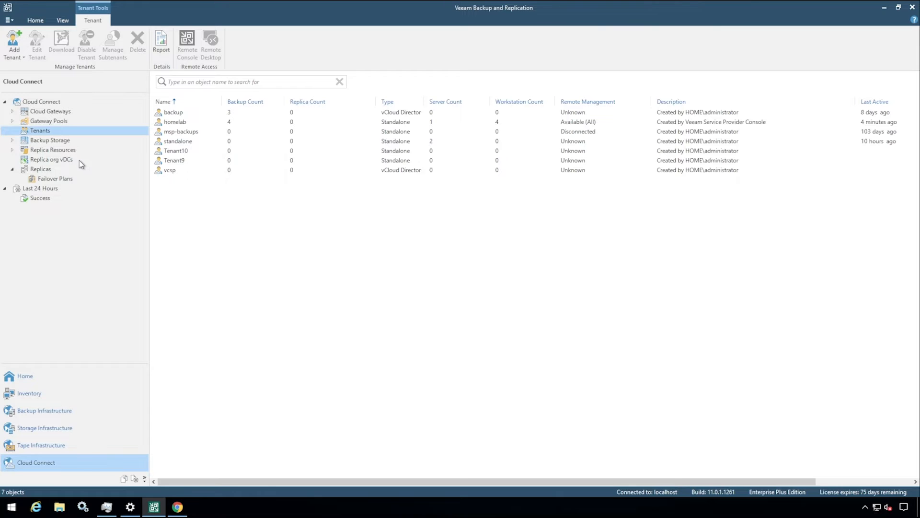
left_click(92, 151)
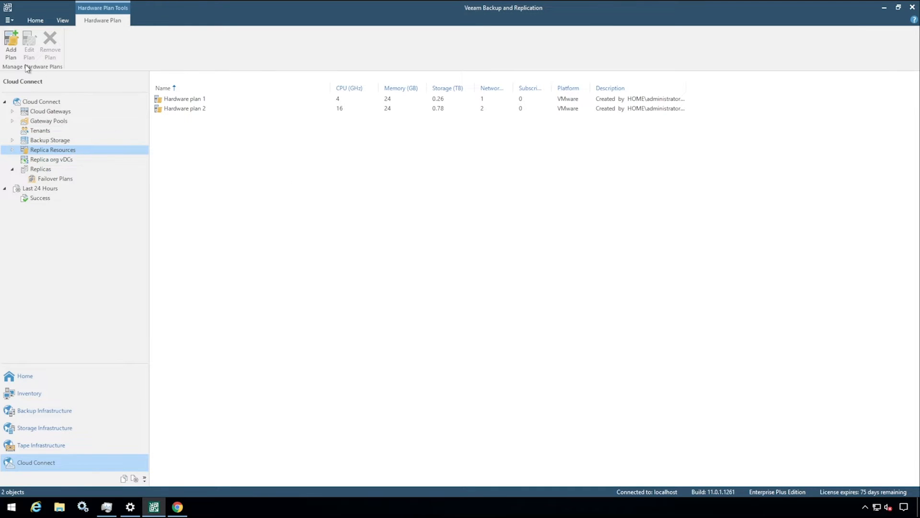
left_click(12, 43)
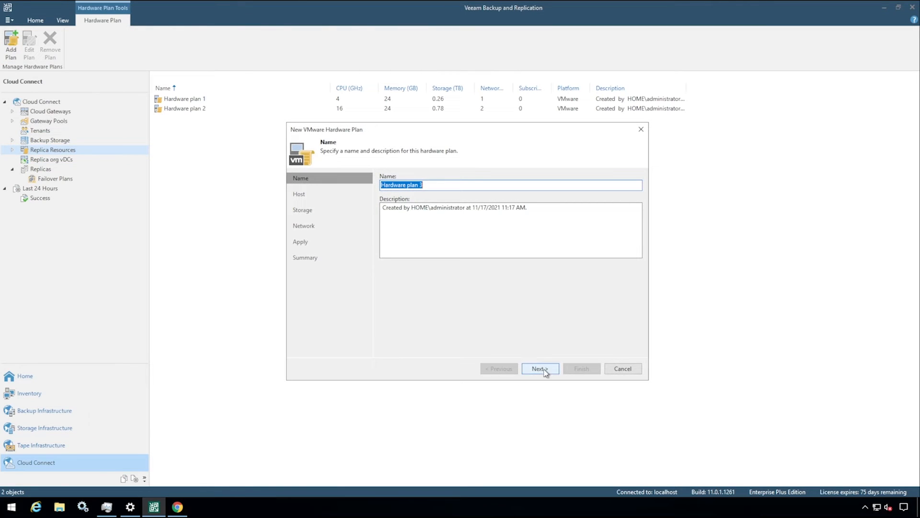
left_click(540, 369)
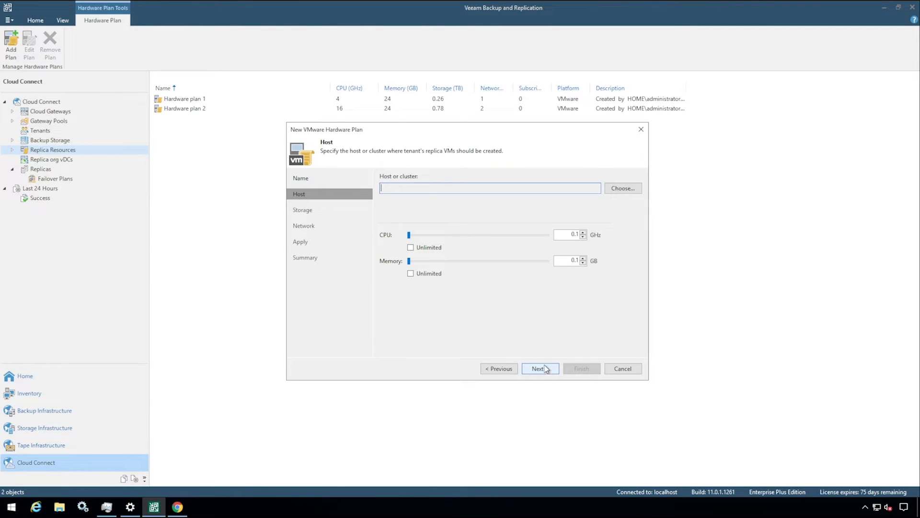
Choose Cluster in the DC datacenter of vc.home.lab as the hardware plan's host.
left_click(623, 188)
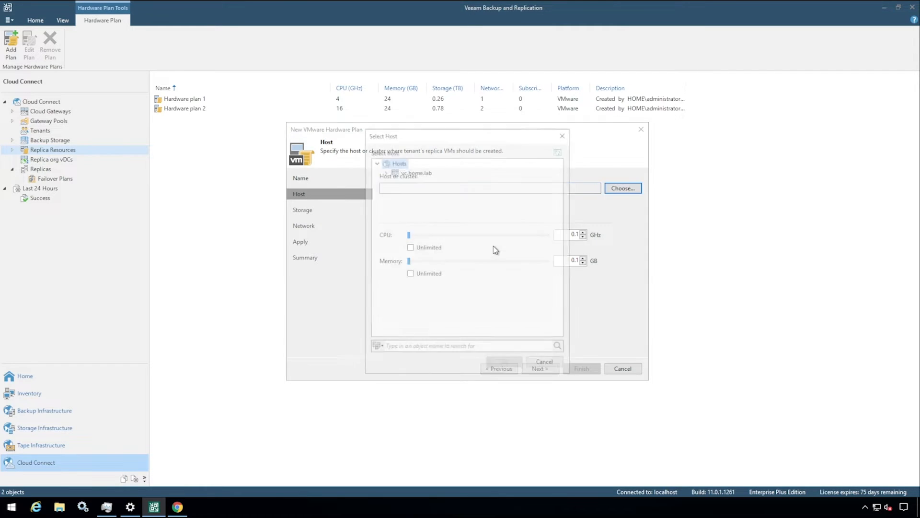
left_click(384, 171)
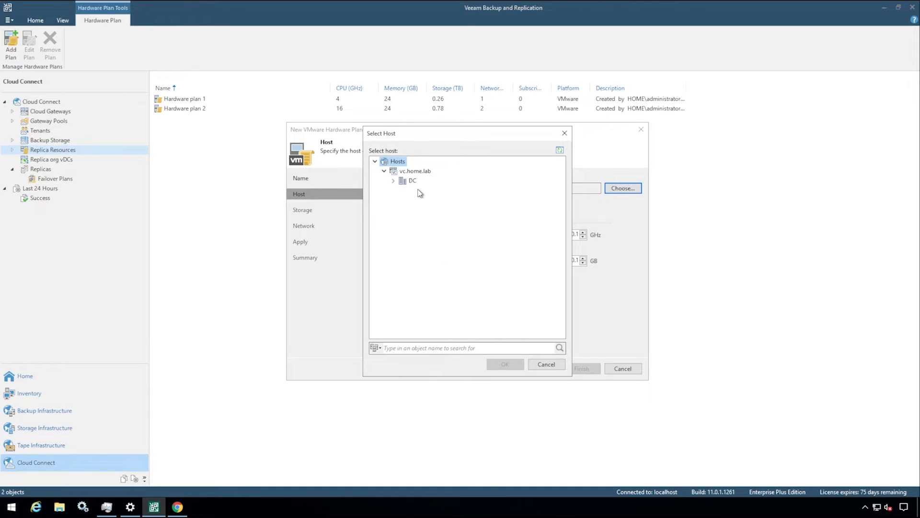
left_click(393, 181)
left_click(425, 190)
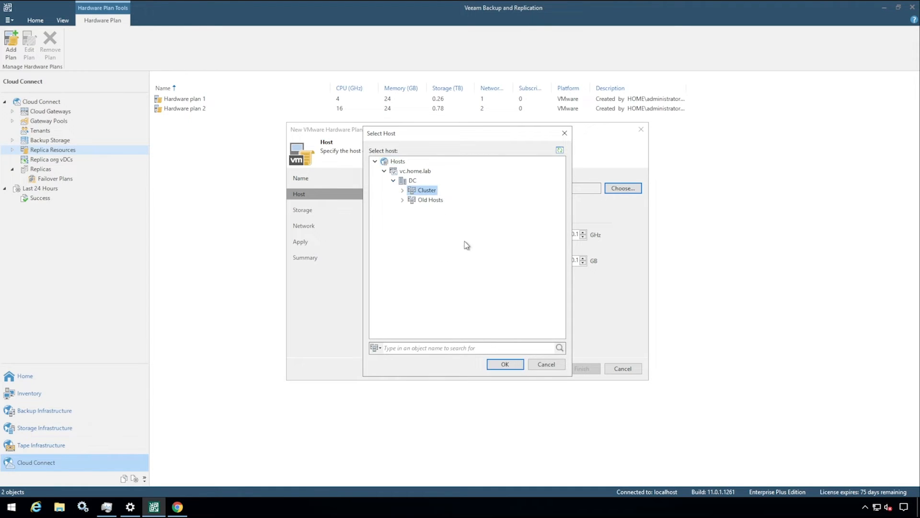
left_click(506, 365)
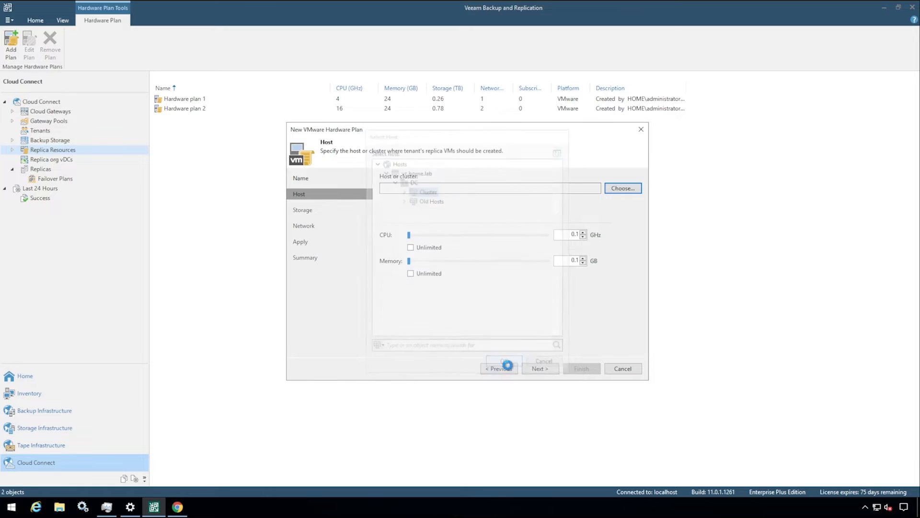
Limit the hardware plan's resources to 8 GHz of CPU and 24 GB of memory.
left_click(569, 235)
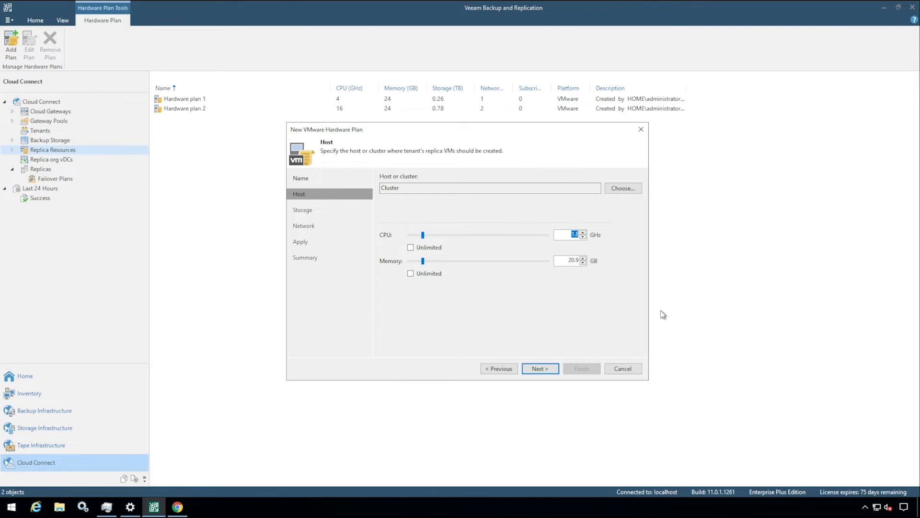
type("8")
key("Tab")
key("Tab")
type("24")
left_click(541, 368)
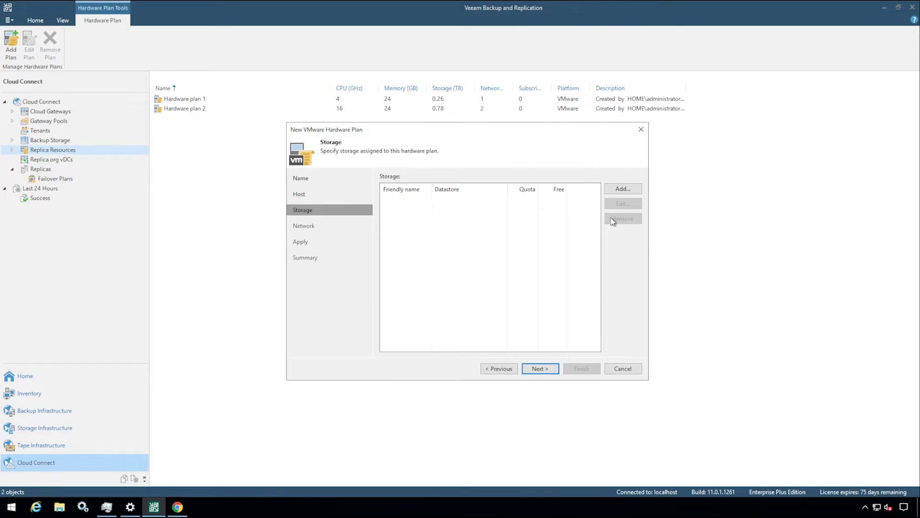
Add storage to the hardware plan on the PB-HDD datastore under Default policy with a 200 GB tenant quota.
left_click(622, 189)
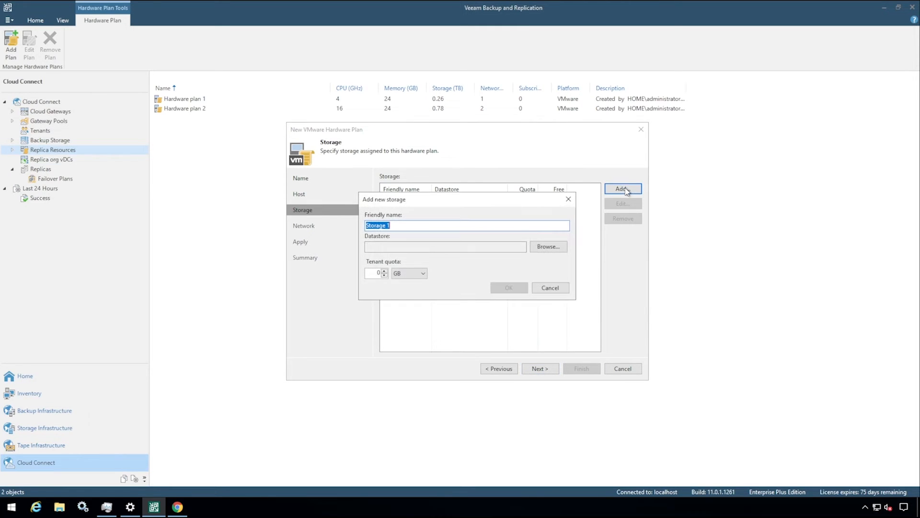
left_click(548, 249)
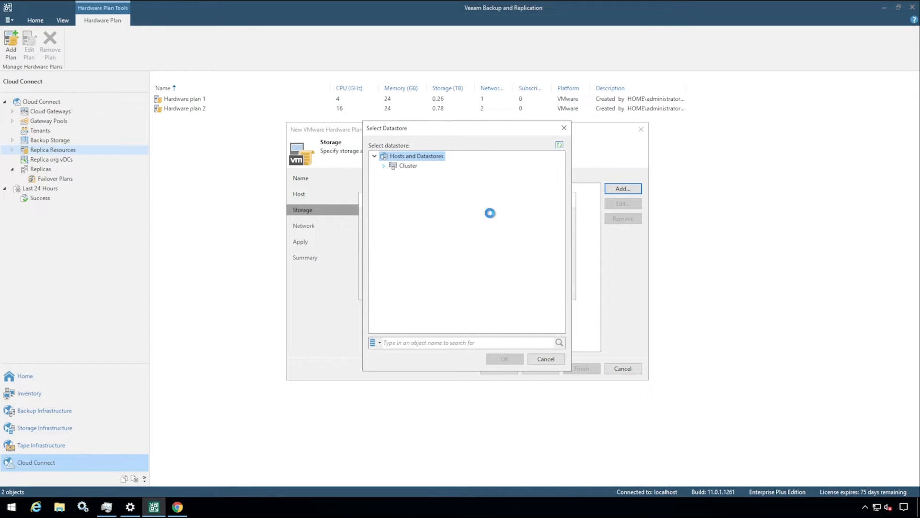
left_click(384, 167)
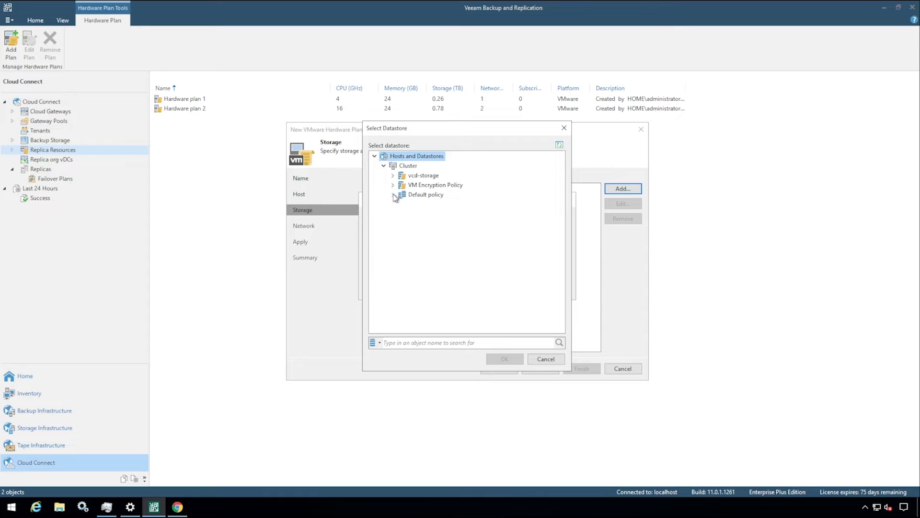
left_click(393, 195)
left_click(430, 223)
left_click(503, 358)
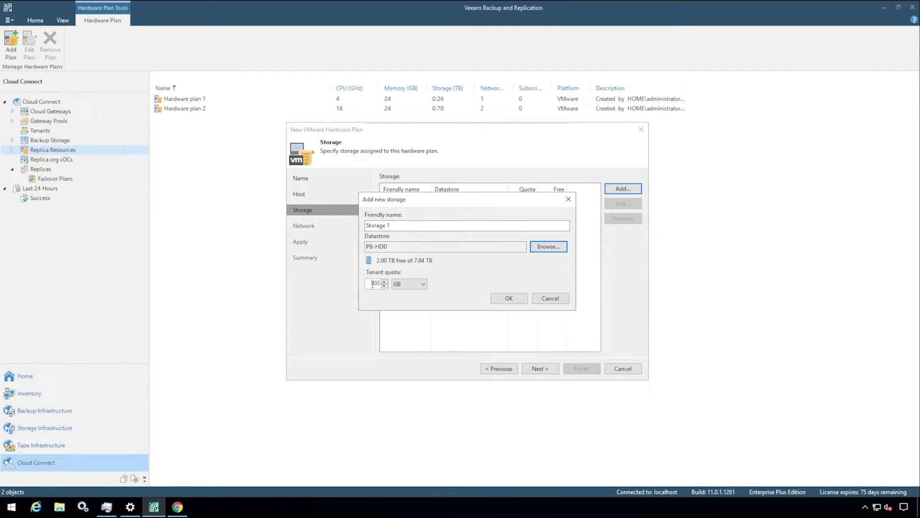
left_click_drag(373, 284, 394, 282)
type("2")
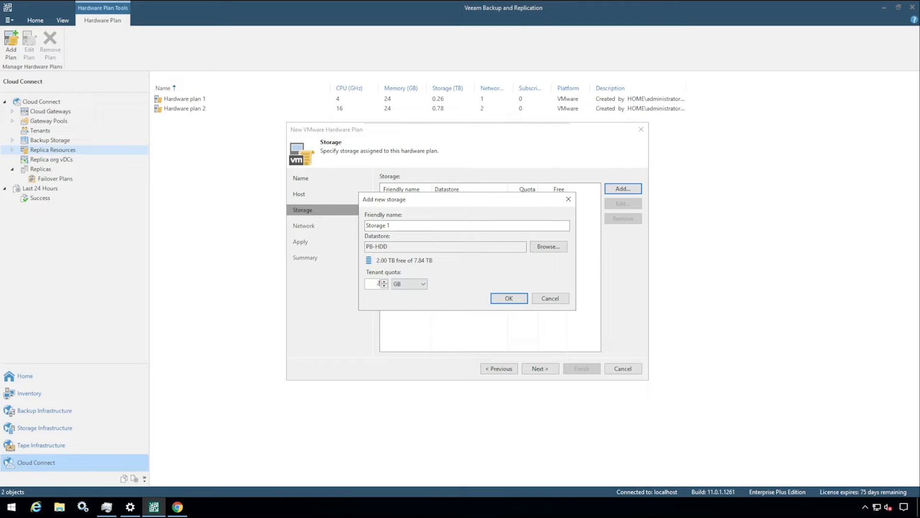
type("00")
left_click(514, 300)
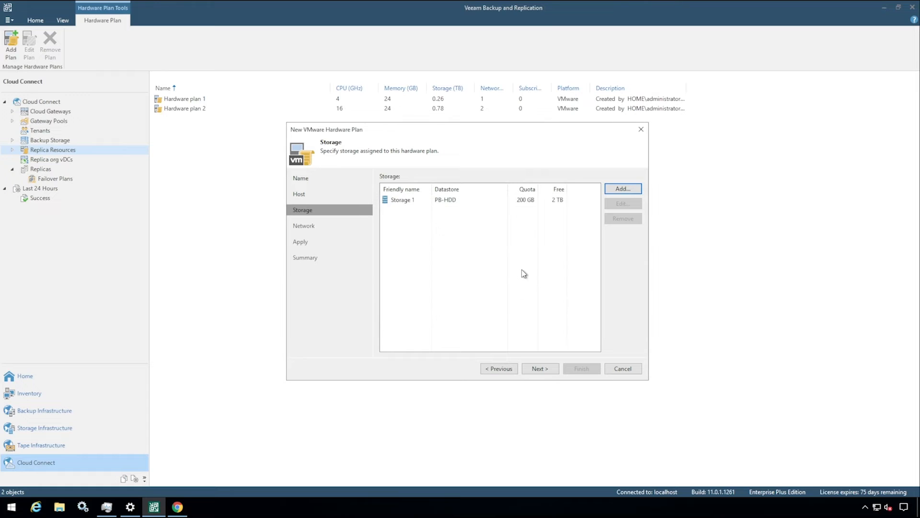
left_click(540, 368)
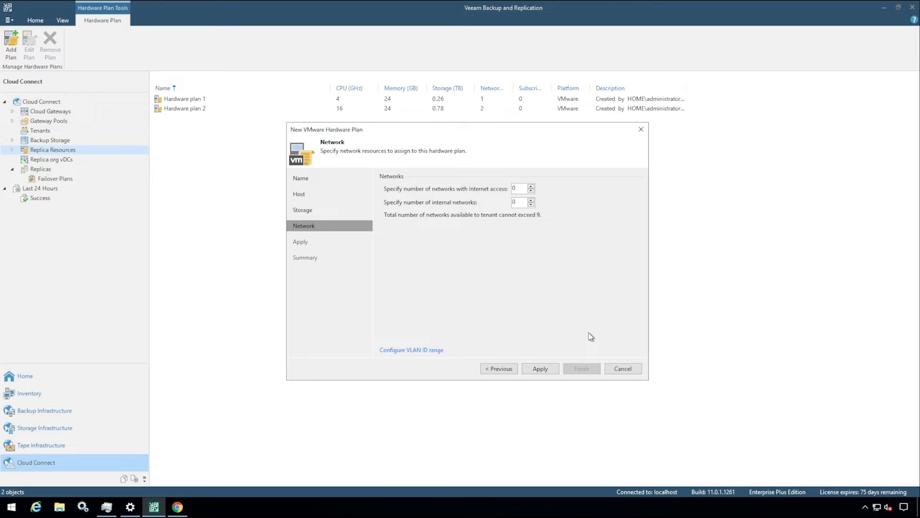
Set the number of networks with Internet access to 2 and review the cluster's VLAN ID range configuration.
double_click(531, 186)
left_click(419, 349)
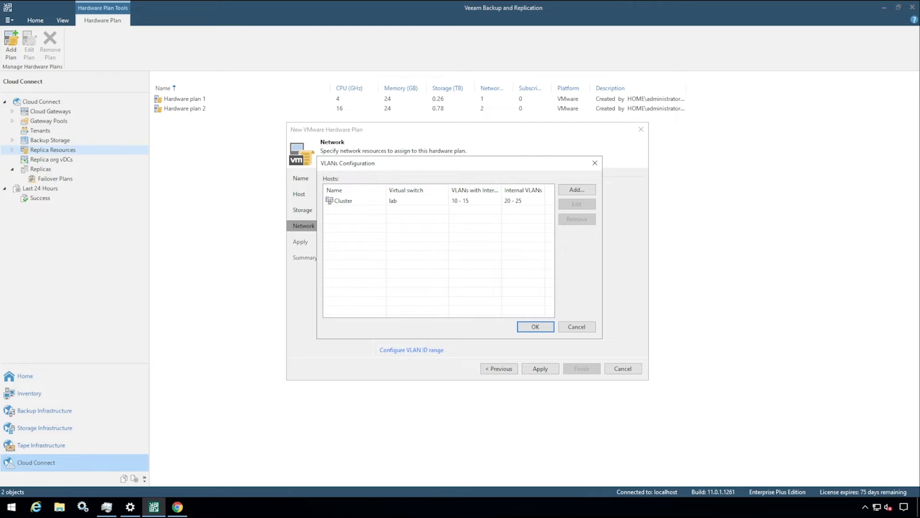
left_click(505, 202)
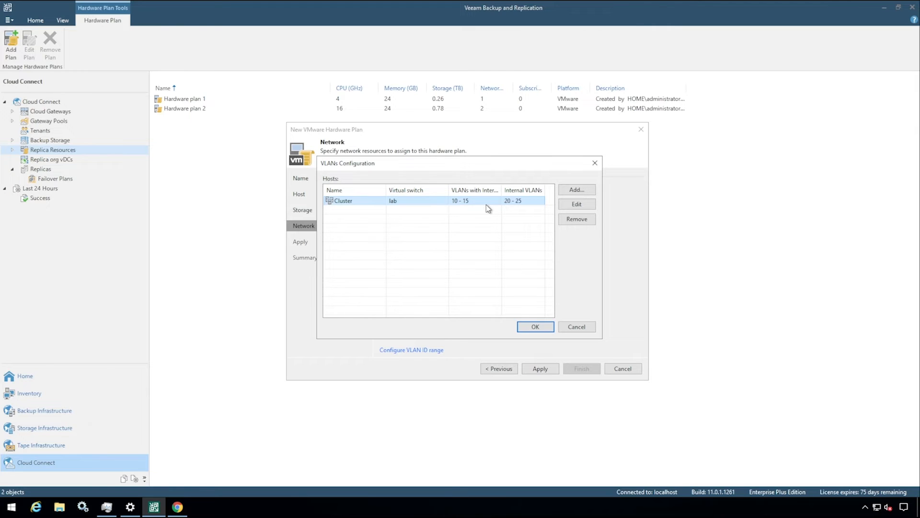
left_click(539, 328)
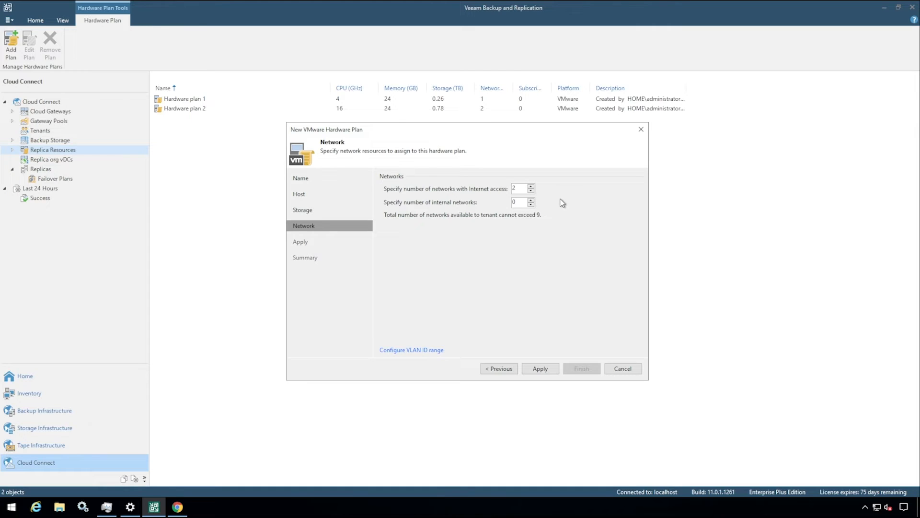
Apply the hardware plan settings and finish creating the plan.
left_click(540, 368)
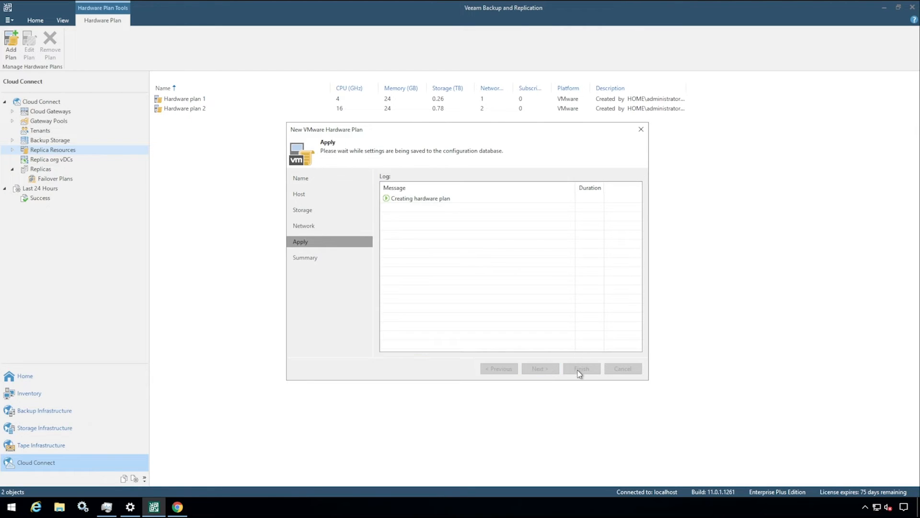
left_click(537, 370)
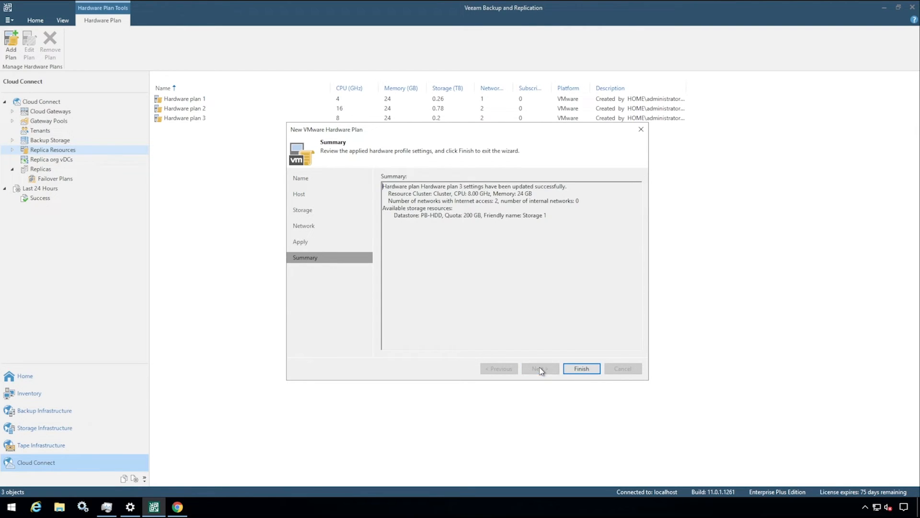
left_click(578, 369)
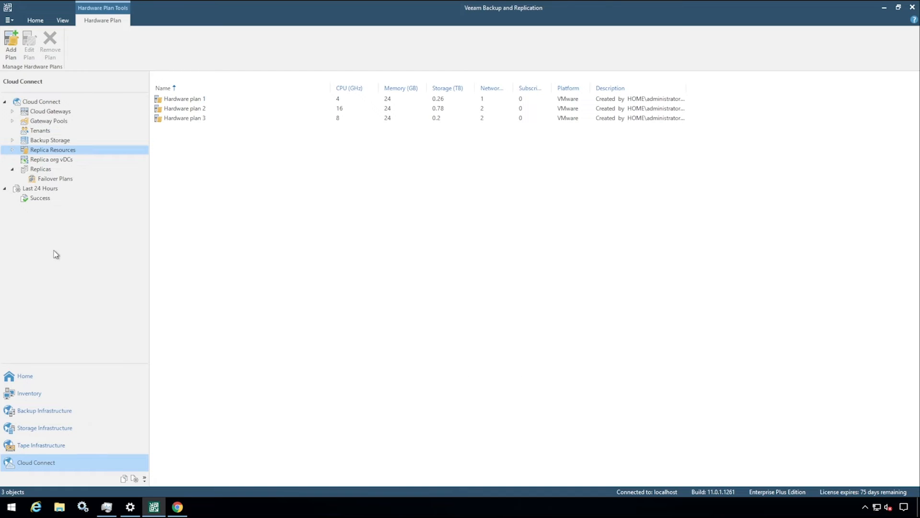
Assign Hardware plan 3 to the homelab tenant as a replica resource and save the tenant.
left_click(67, 135)
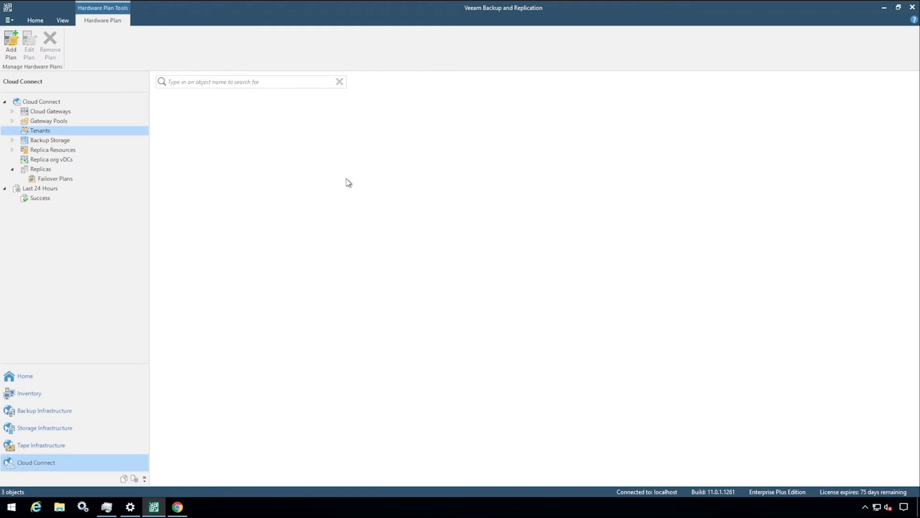
left_click(196, 124)
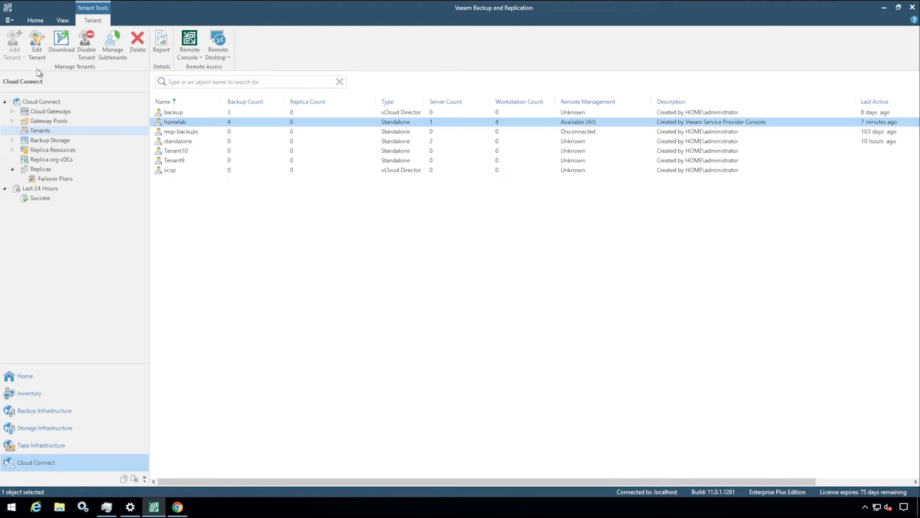
left_click(37, 43)
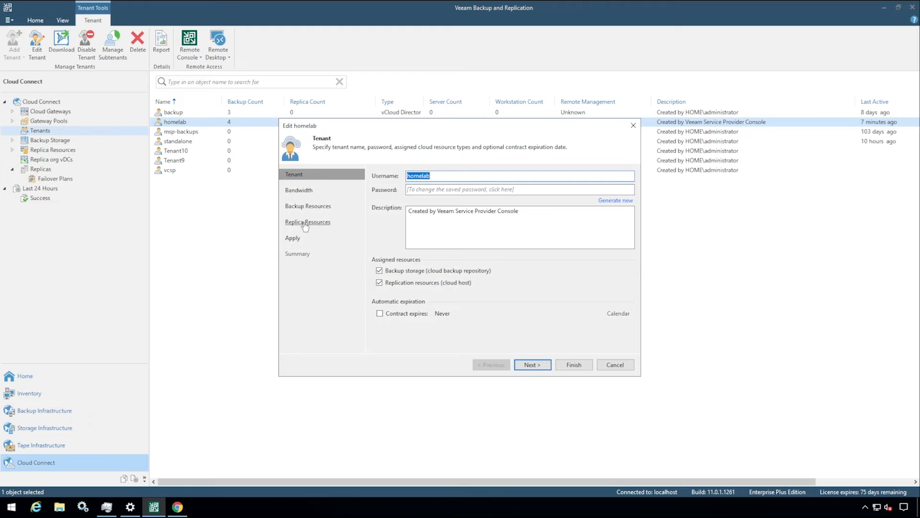
left_click(306, 223)
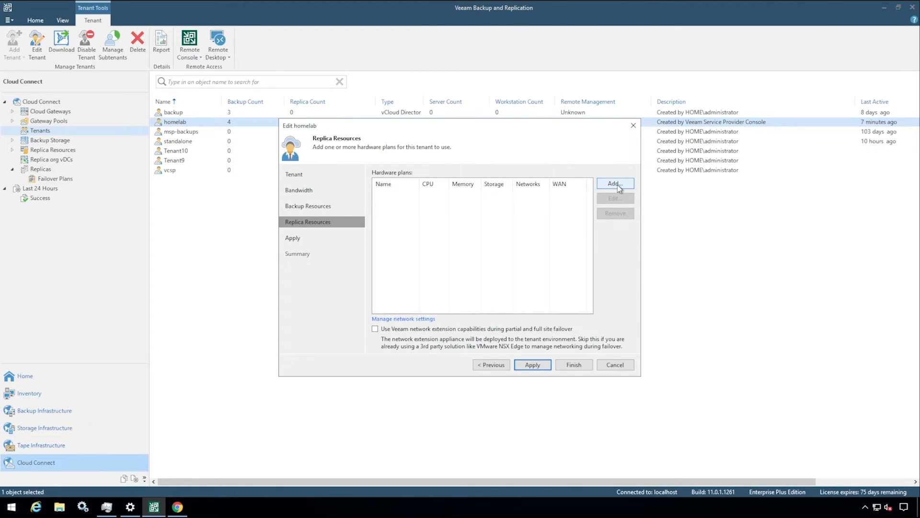
left_click(617, 185)
left_click(505, 233)
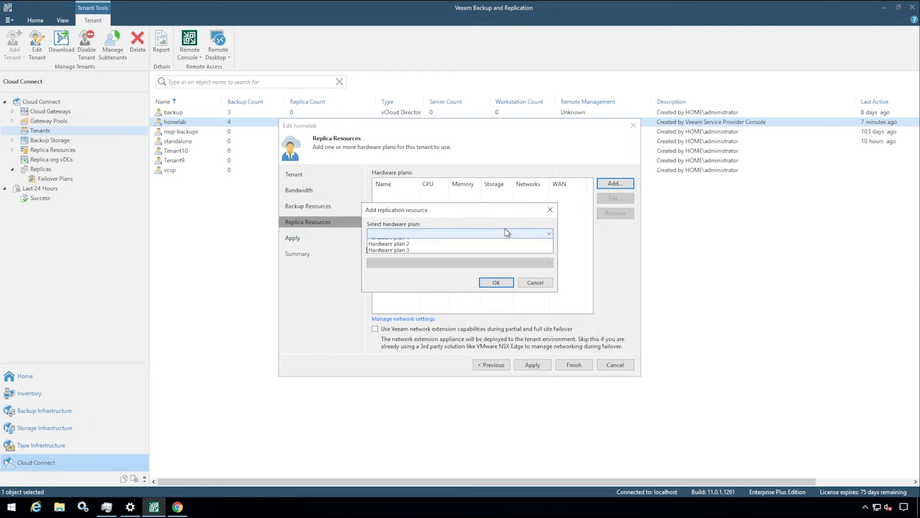
left_click(420, 254)
left_click(499, 283)
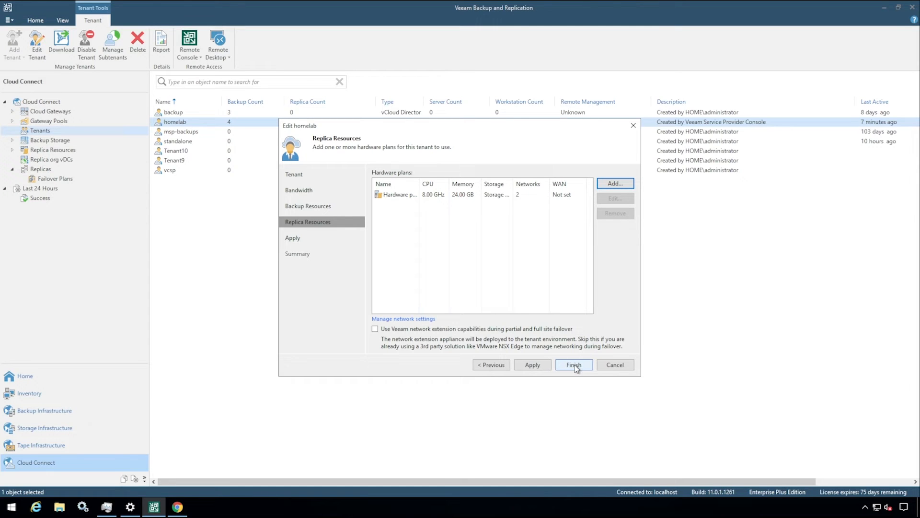
left_click(574, 366)
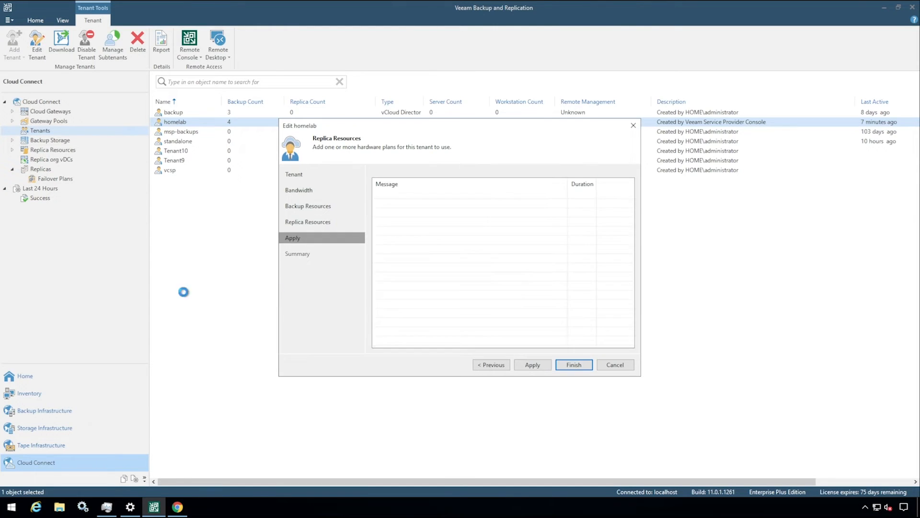
Switch to the vSphere Client in Chrome and examine the Hardware_plan_3_homelab resource pool's CPU and memory limits under Cloud_Connect_Replication.
left_click(177, 507)
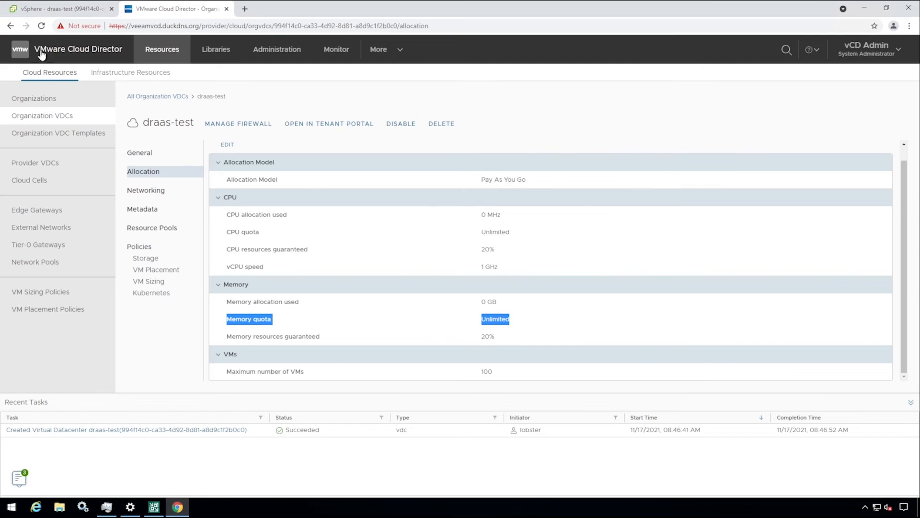
left_click(65, 10)
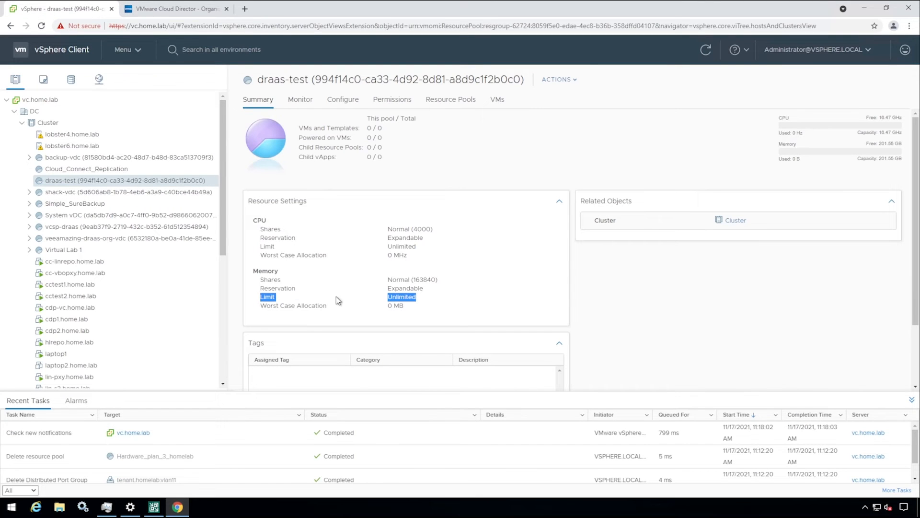
left_click(159, 171)
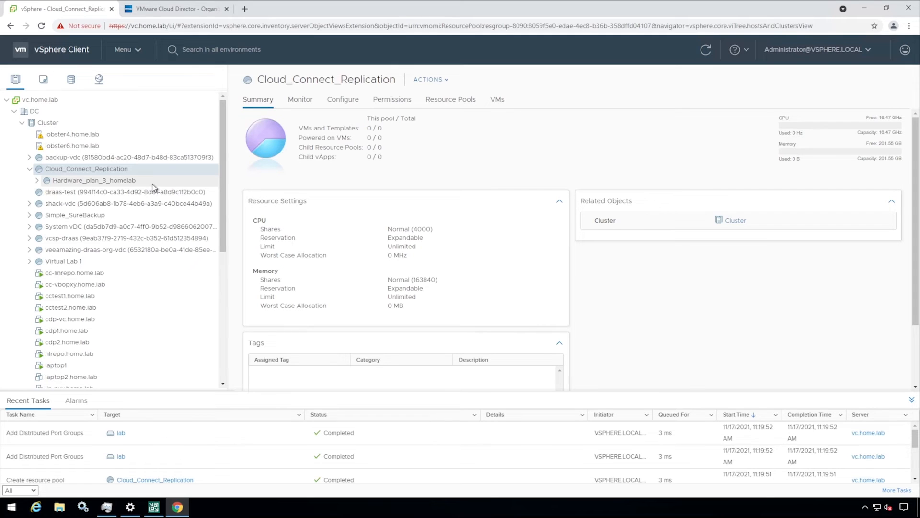
left_click(152, 182)
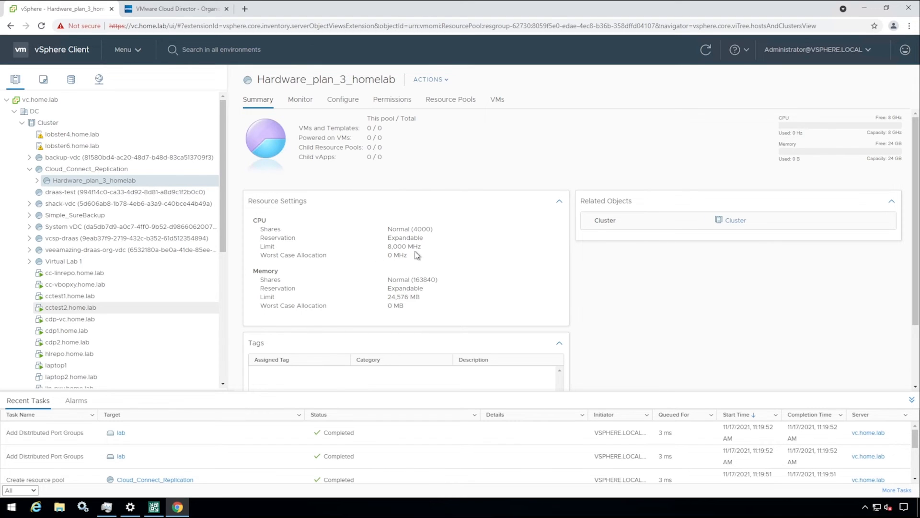
Highlight the CPU and memory limit values in the resource settings of the Hardware_plan_3_homelab pool.
left_click_drag(422, 248, 384, 248)
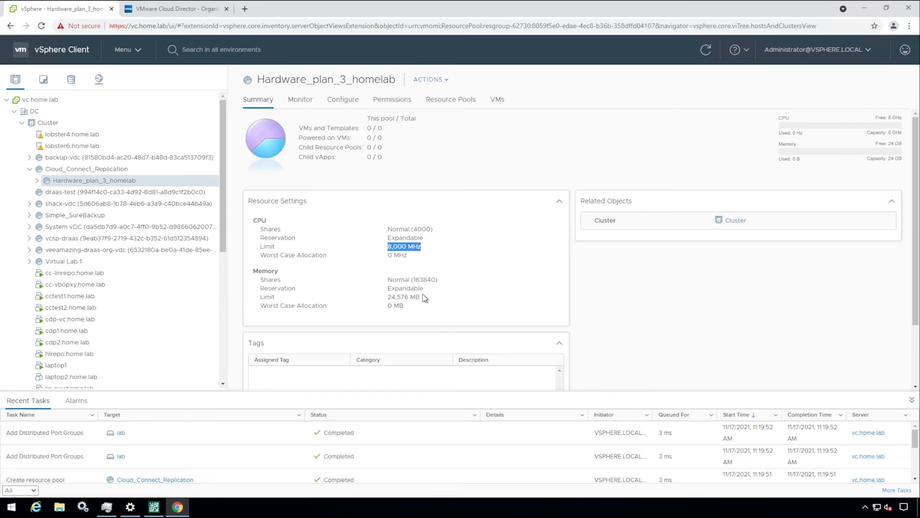
left_click_drag(409, 297, 389, 299)
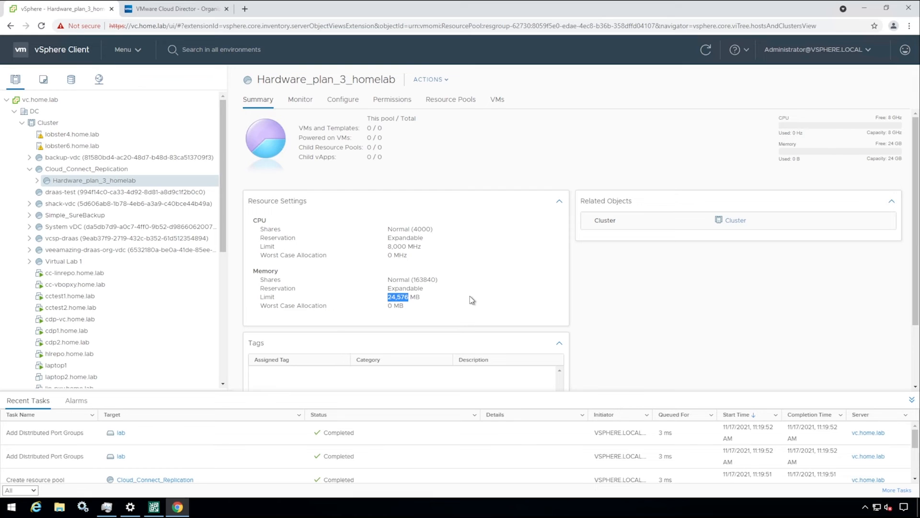
Switch to Veeam Backup and Replication and open the backup tenant's replica resources for editing.
left_click(158, 507)
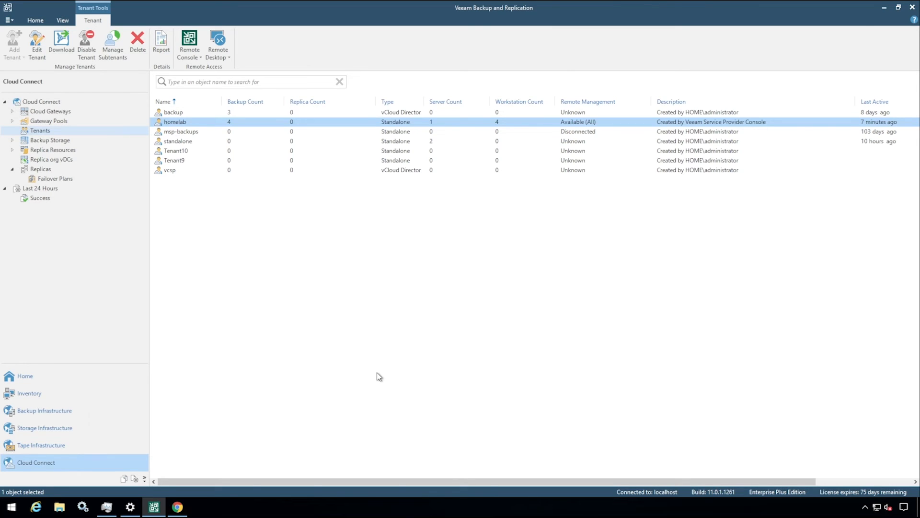
left_click(212, 113)
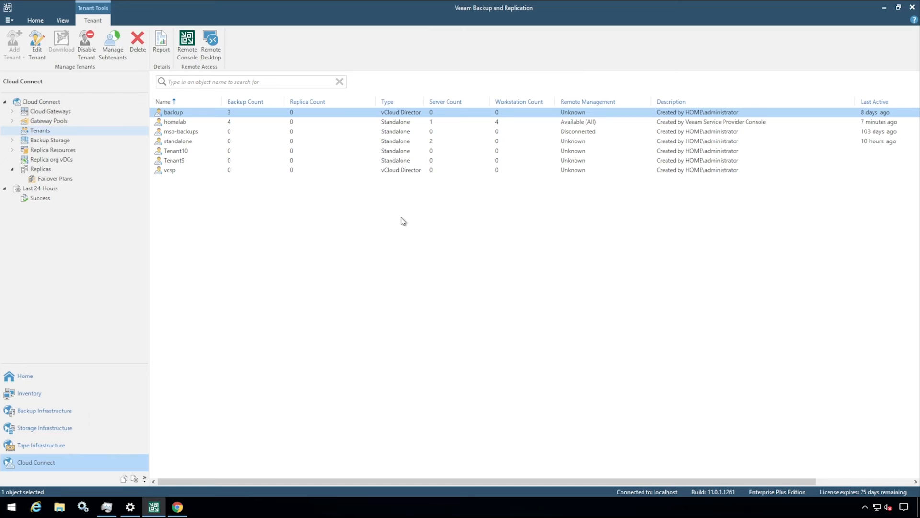
left_click(38, 47)
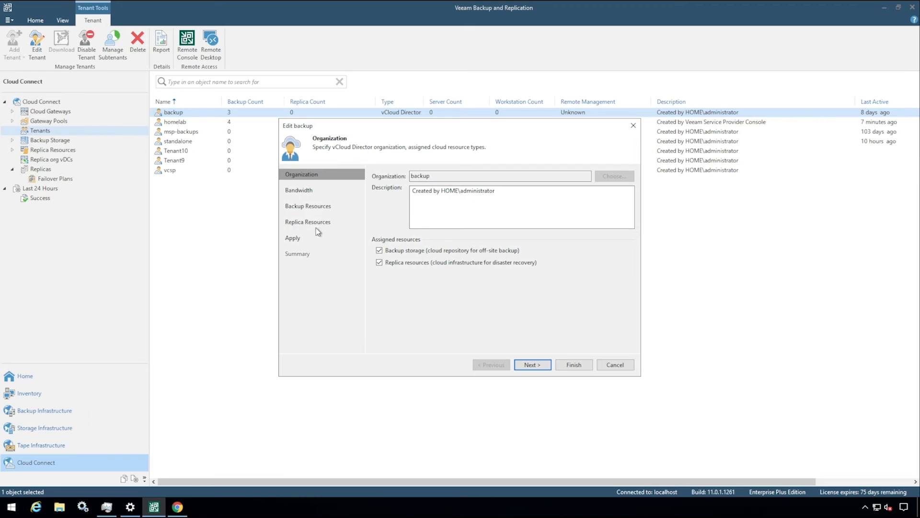
left_click(318, 223)
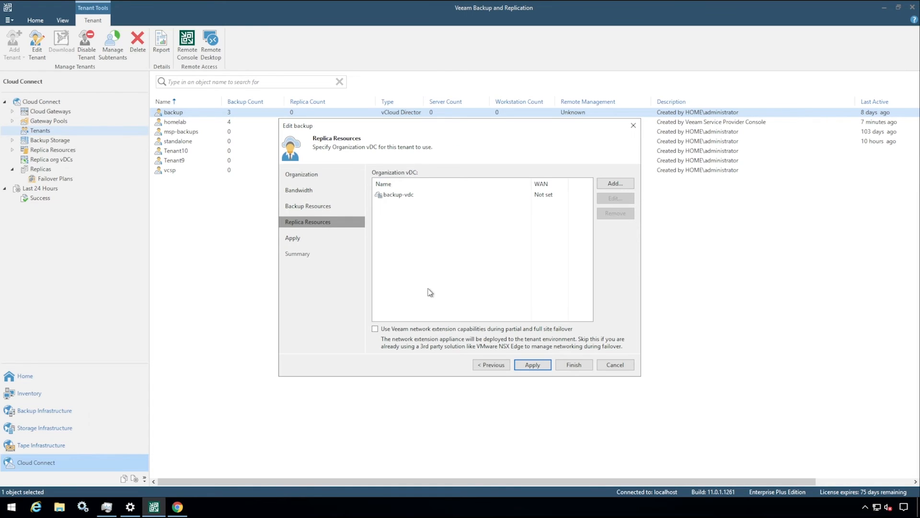
Add the draas-test organization vDC to the backup tenant without WAN acceleration, save the tenant and review the processing log.
left_click(616, 185)
left_click(443, 235)
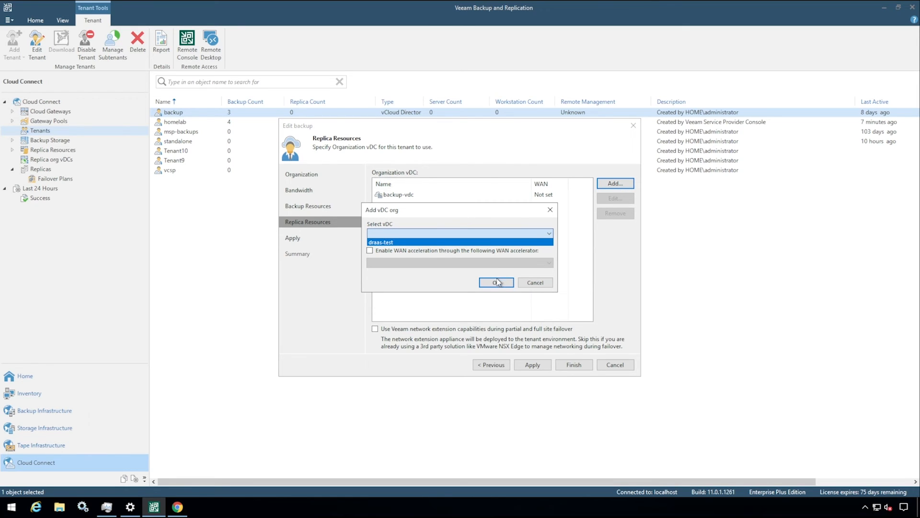
left_click(391, 242)
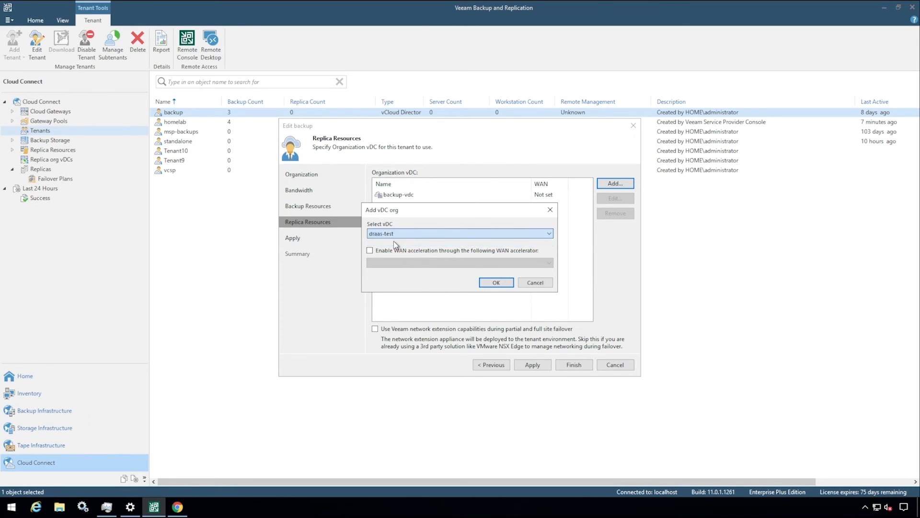
left_click(486, 283)
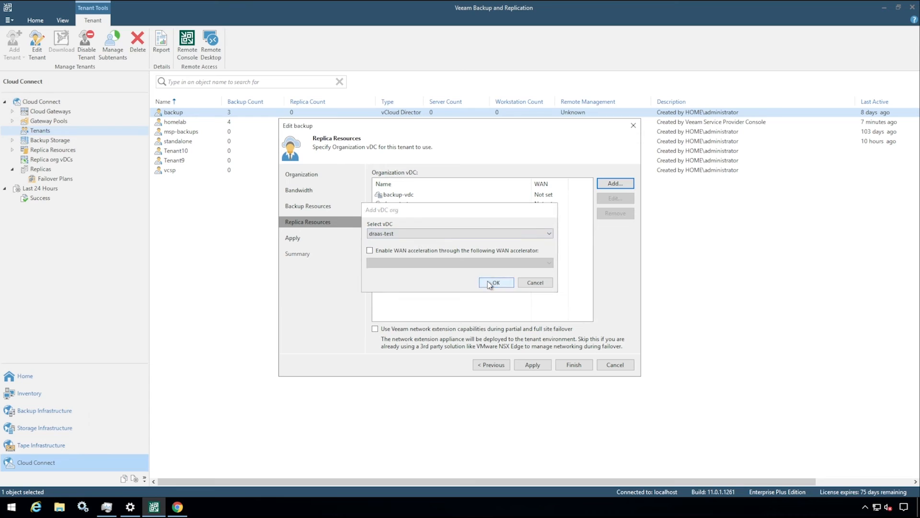
left_click(568, 362)
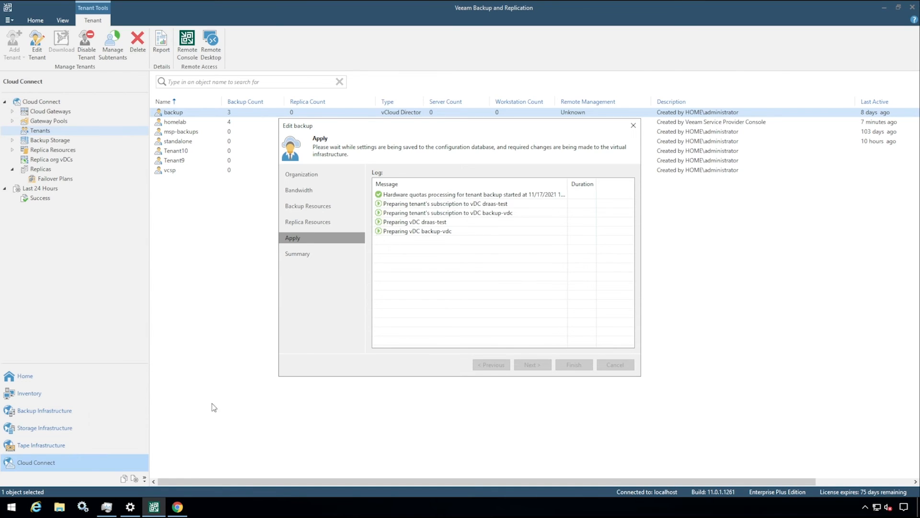
left_click(463, 205)
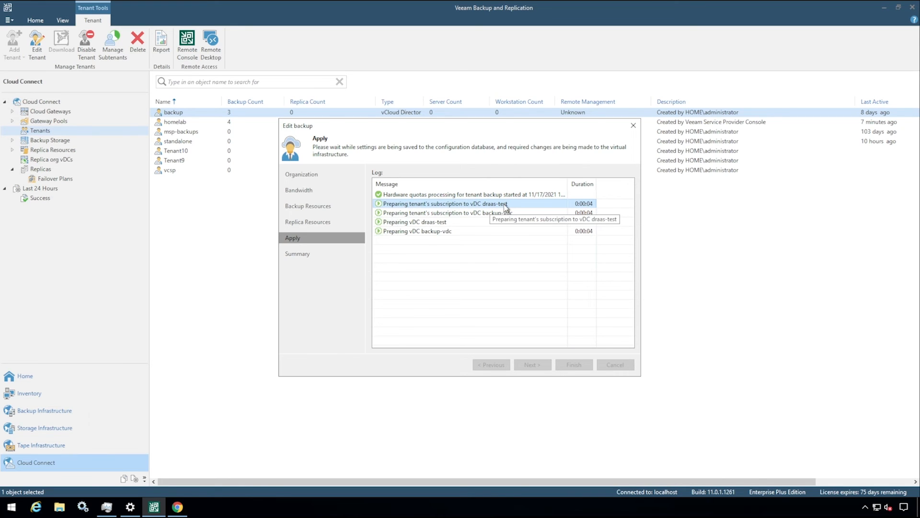
Switch to the vSphere Client in Chrome, examine the draas-test resource pool's CPU and memory limits, and return to Veeam Backup and Replication.
left_click(178, 508)
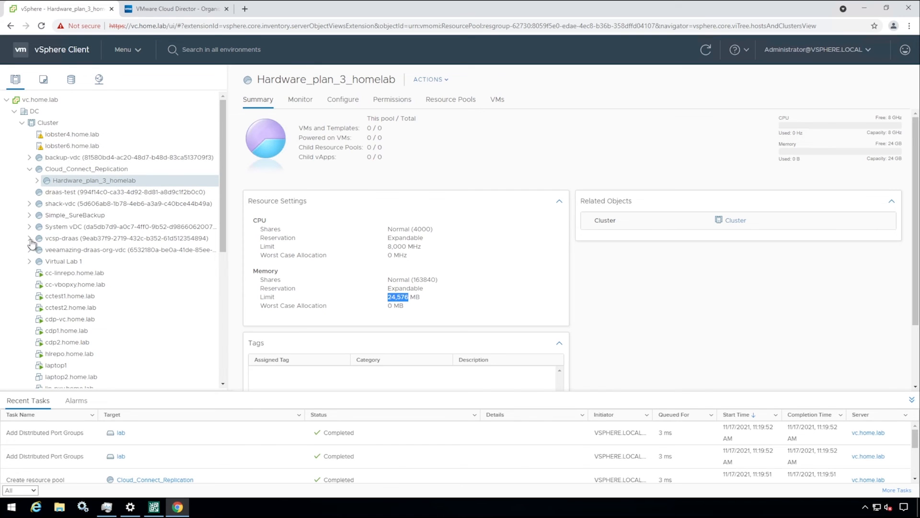
left_click(58, 193)
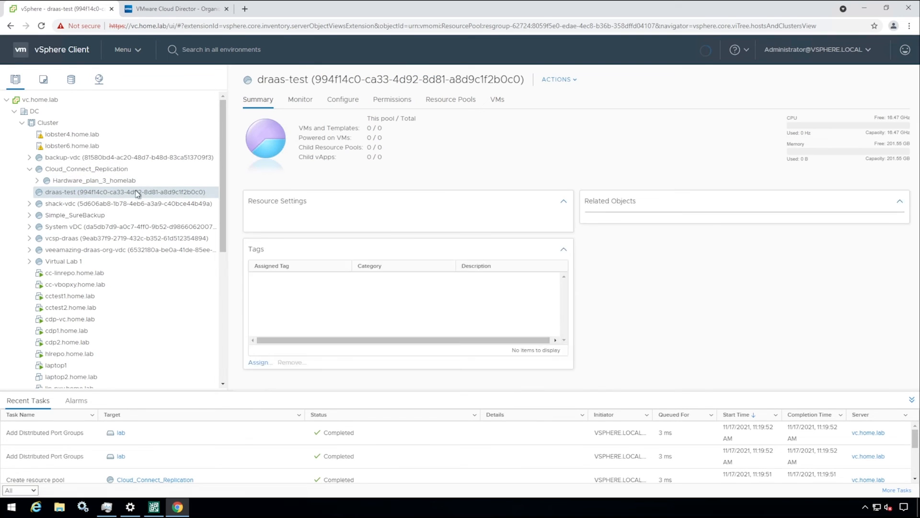
left_click_drag(431, 245, 262, 248)
left_click_drag(424, 303, 263, 299)
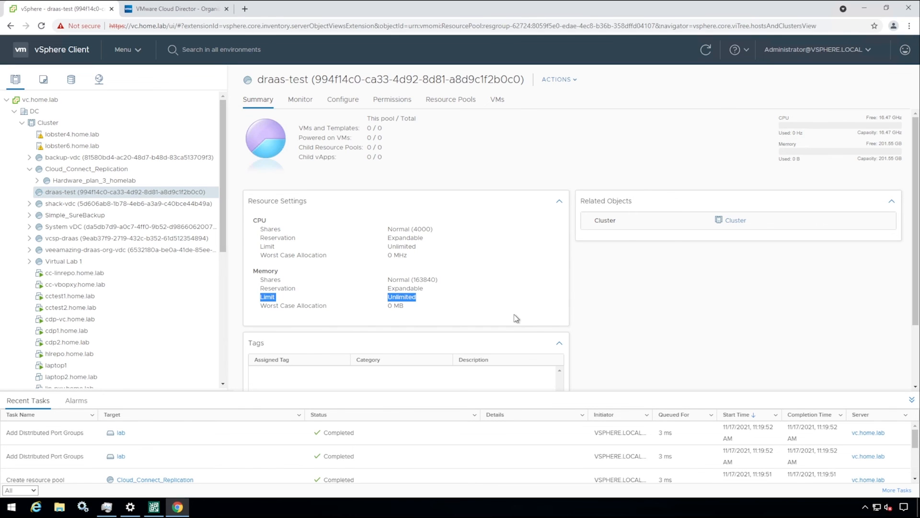
left_click(153, 507)
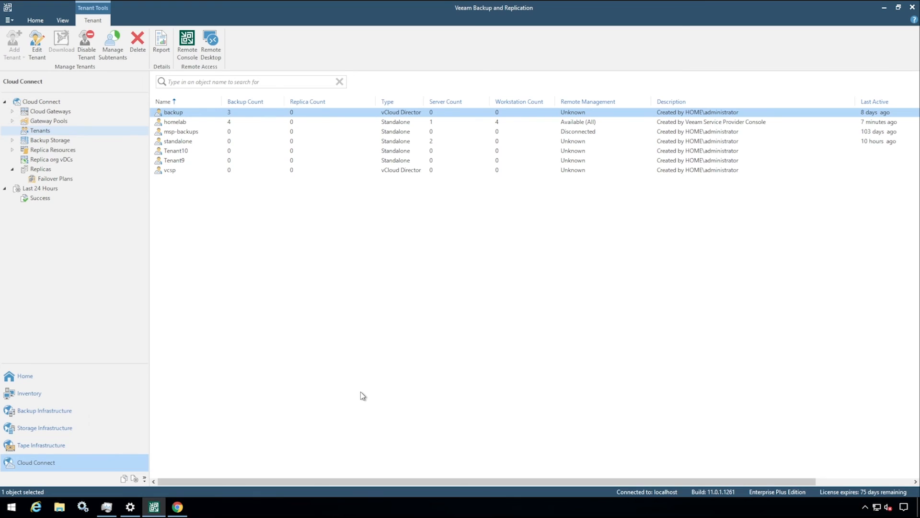